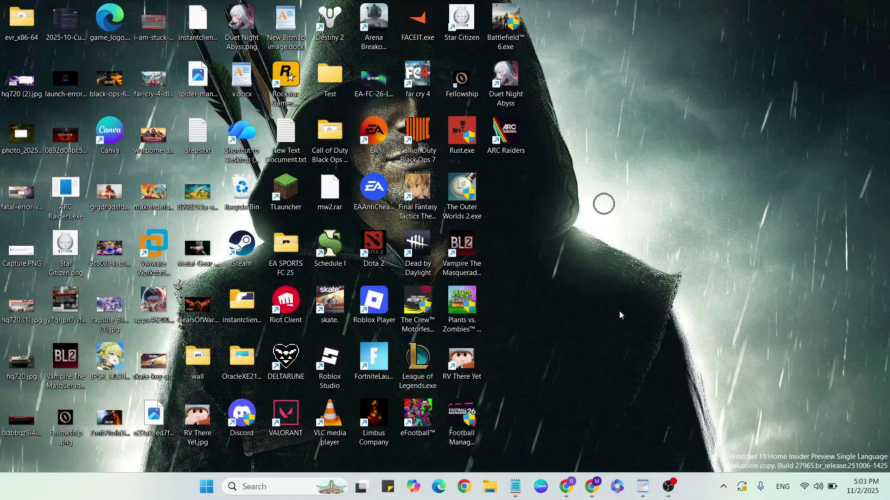
Bring up the v.docx notes listing the fix steps from the taskbar.
{"action": "left_click", "coordinate": [642, 487]}
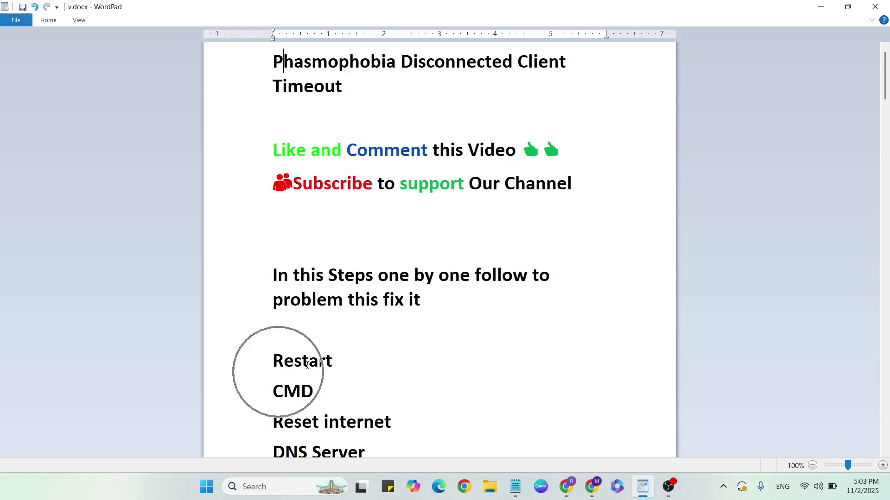
Show the Start menu power options where Restart lives, then return to the notes at the Restart step.
{"action": "key", "text": "super+d"}
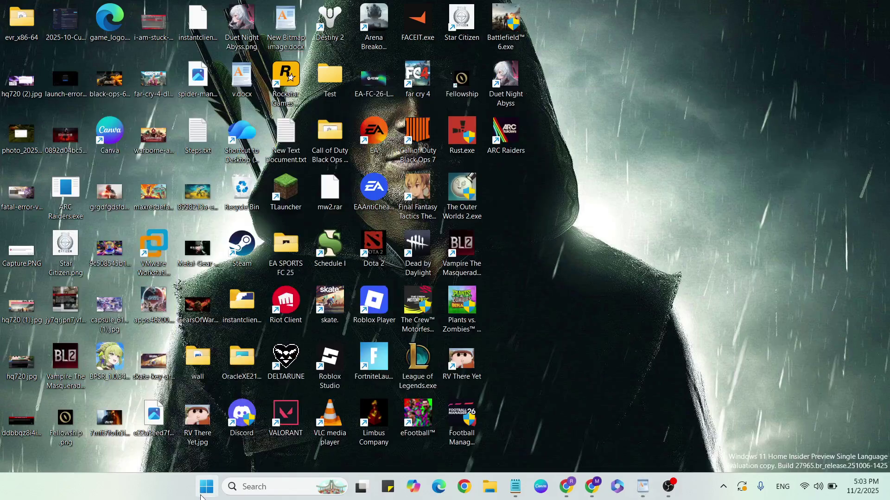
{"action": "left_click", "coordinate": [207, 487]}
{"action": "left_click", "coordinate": [526, 447]}
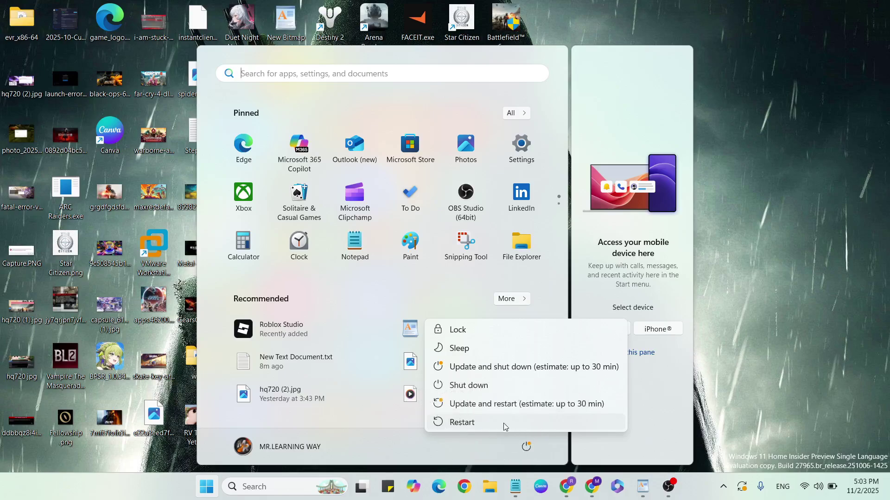
{"action": "left_click", "coordinate": [818, 278]}
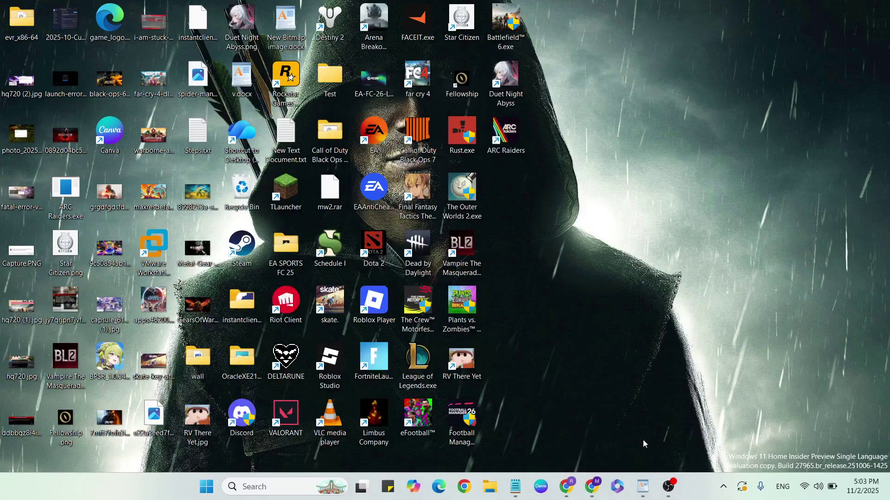
{"action": "left_click", "coordinate": [642, 487]}
{"action": "left_click", "coordinate": [322, 358]}
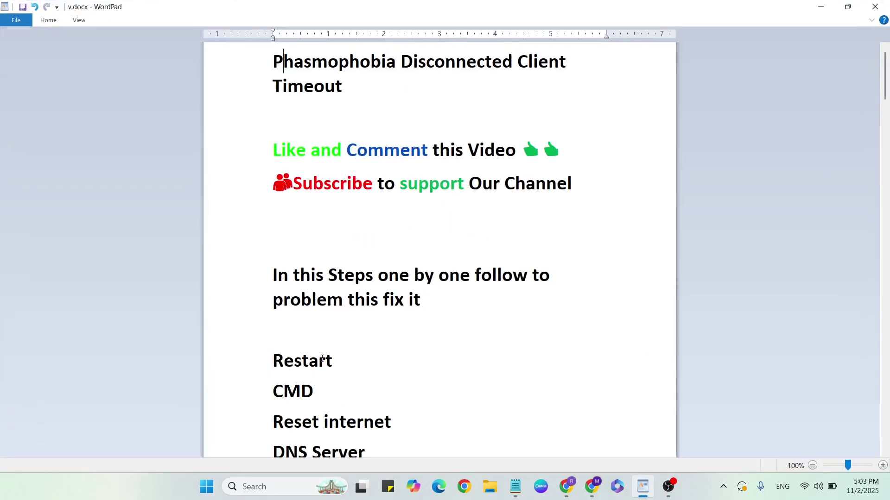
Launch Command Prompt as administrator from a 'cmd' search and focus its window.
{"action": "left_click", "coordinate": [279, 392]}
{"action": "left_click", "coordinate": [642, 487]}
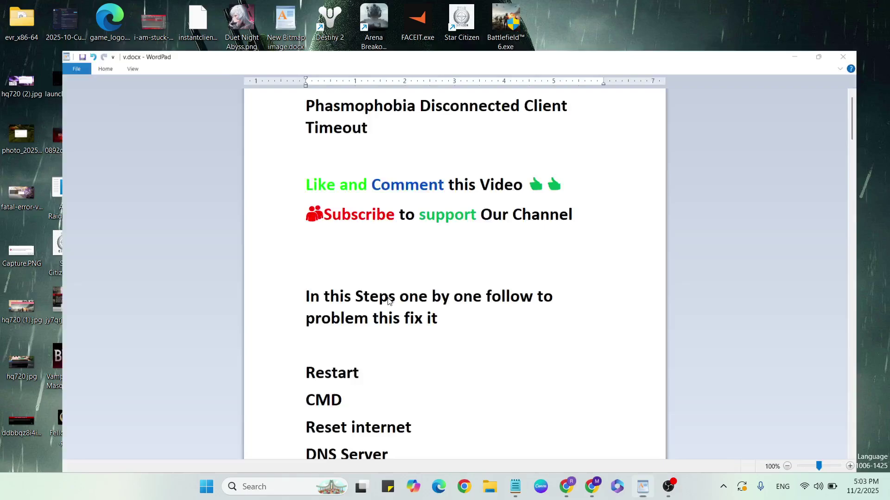
{"action": "left_click", "coordinate": [263, 487]}
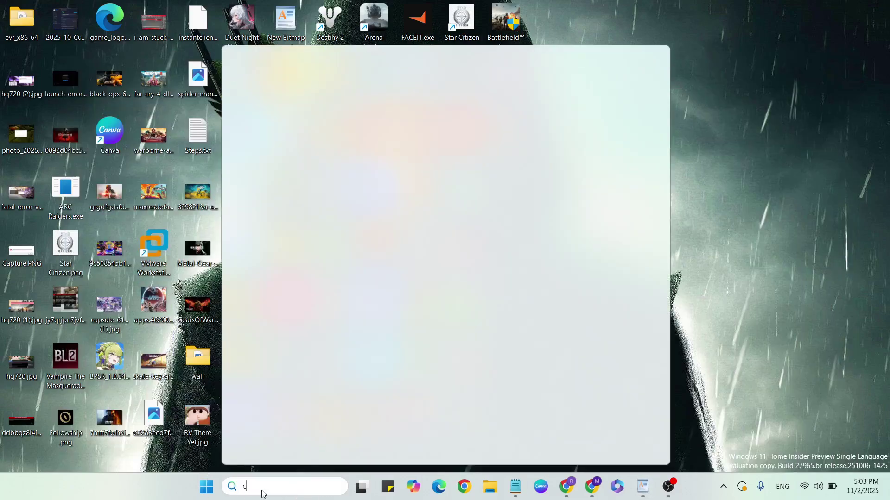
{"action": "type", "text": "cmd"}
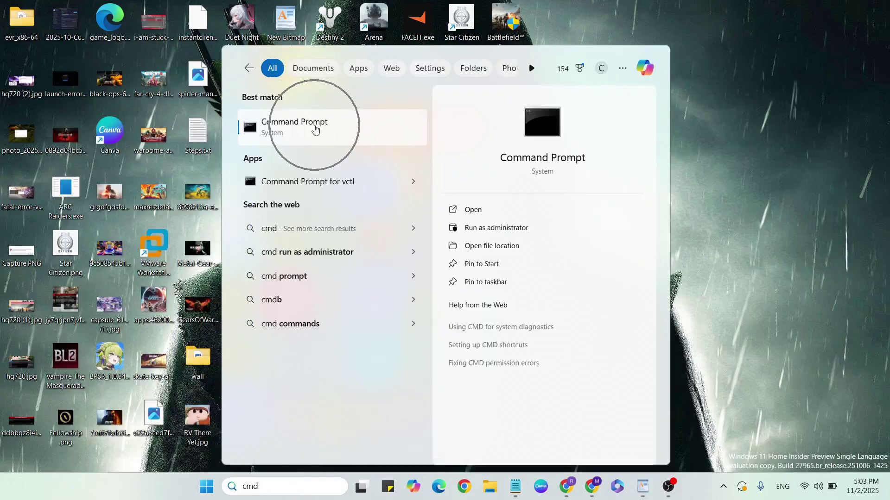
{"action": "right_click", "coordinate": [314, 131]}
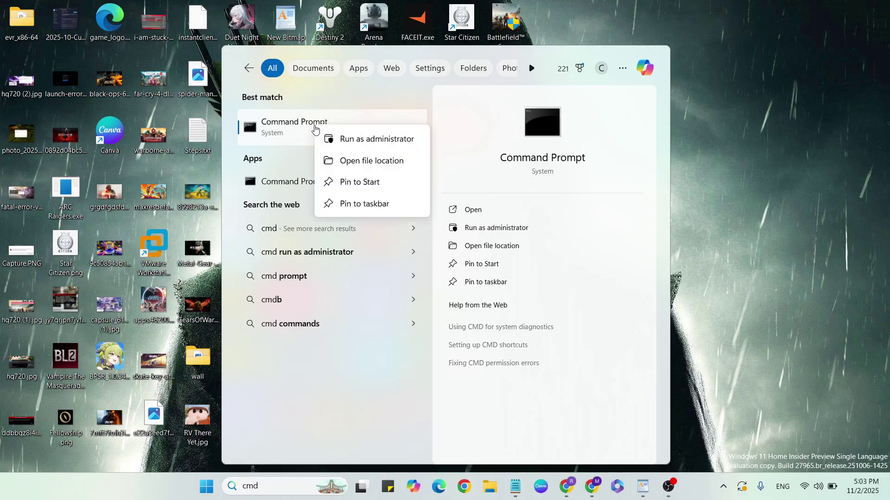
{"action": "left_click", "coordinate": [378, 142]}
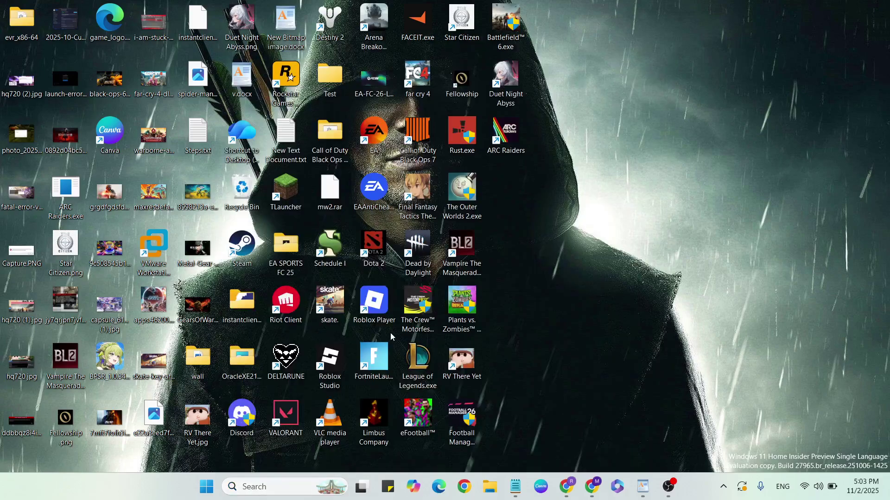
{"action": "left_click", "coordinate": [175, 144]}
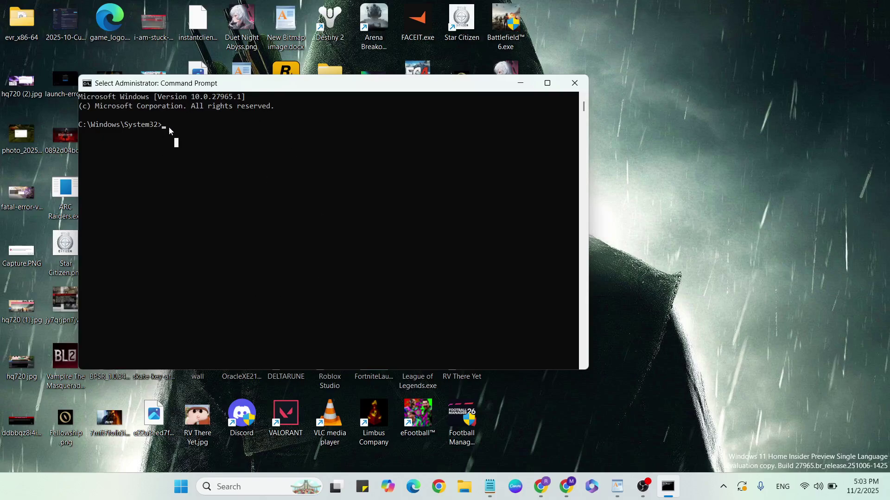
{"action": "type", "text": "ipconfig"}
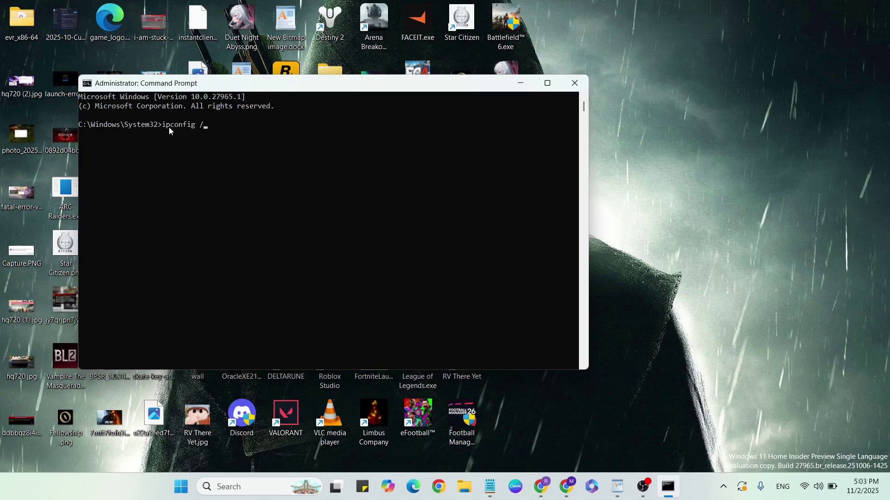
{"action": "type", "text": " /flushdns"}
Run ipconfig /flushdns, ipconfig /release and netsh int ip reset in the elevated console.
{"action": "key", "text": "Return"}
{"action": "type", "text": "ipconfig /"}
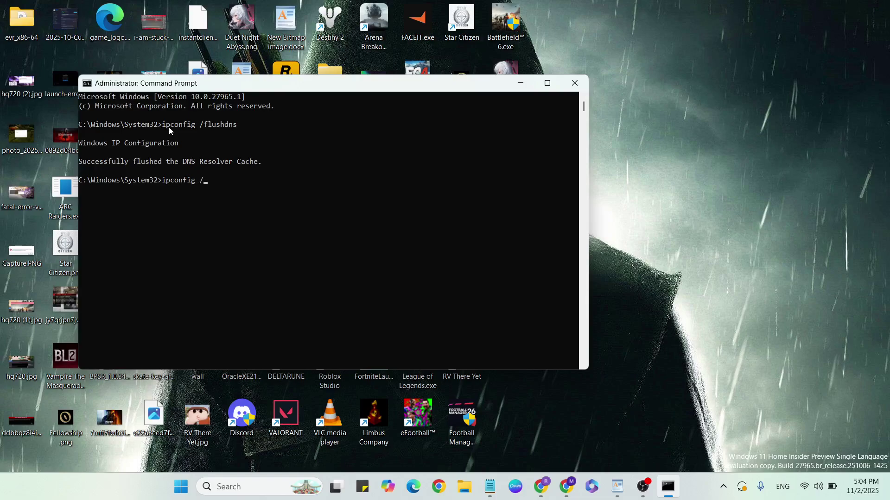
{"action": "type", "text": "release"}
{"action": "key", "text": "Return"}
{"action": "type", "text": "netsh int ip reset"}
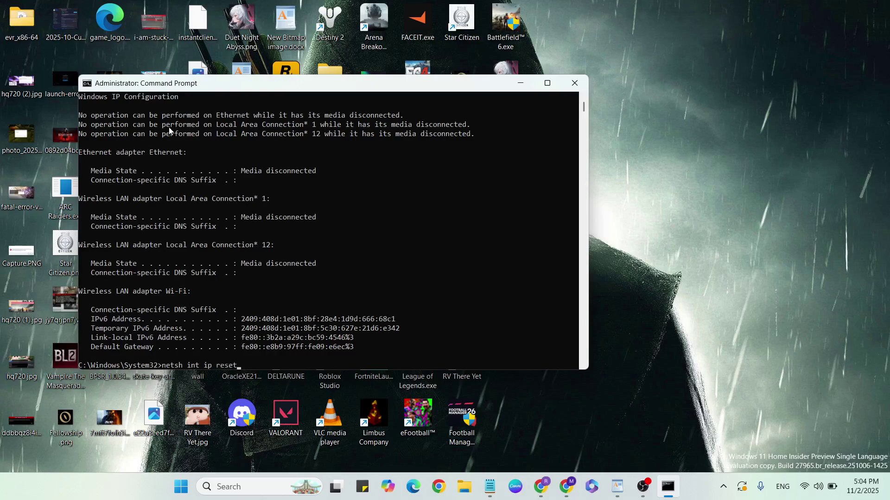
{"action": "key", "text": "Return"}
{"action": "type", "text": "exit"}
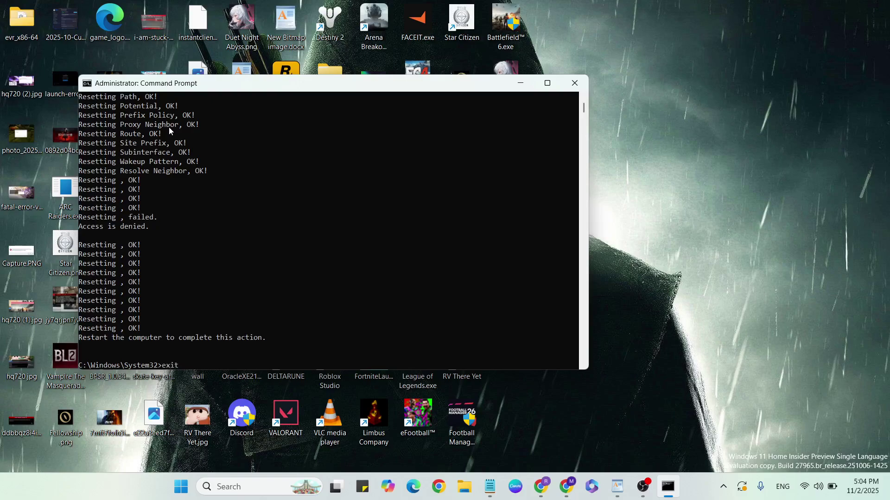
Exit the console, check the notes, and launch the Settings app from a 'settings' search.
{"action": "key", "text": "Return"}
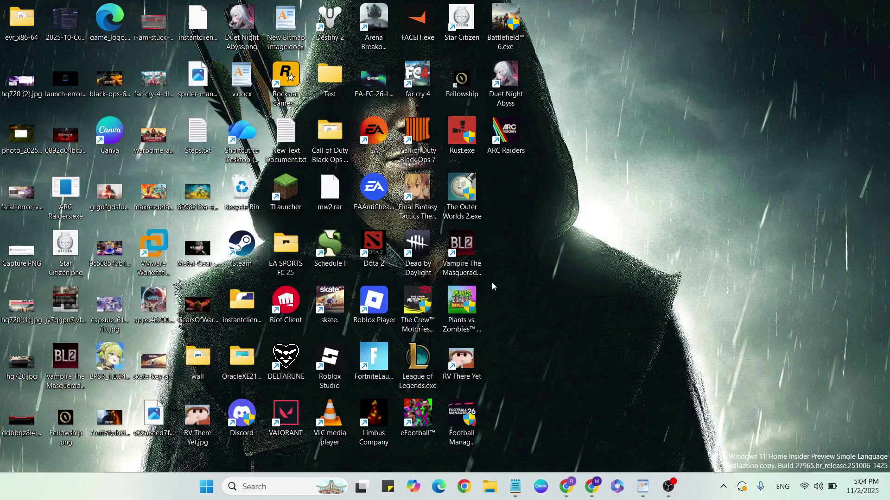
{"action": "left_click", "coordinate": [643, 486]}
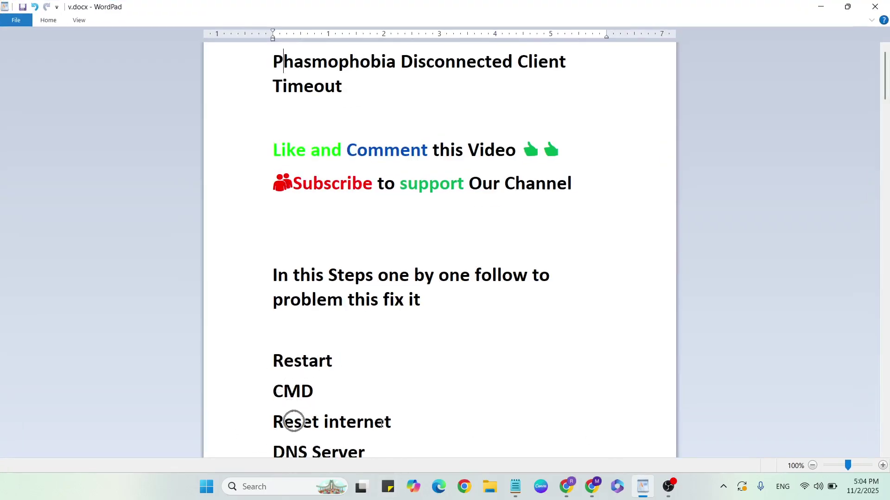
{"action": "left_click", "coordinate": [642, 487]}
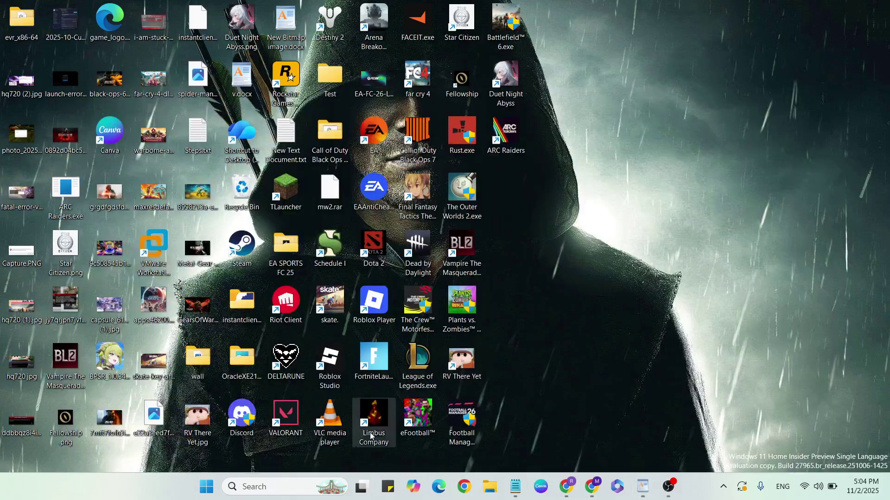
{"action": "left_click", "coordinate": [279, 487]}
{"action": "type", "text": "ett"}
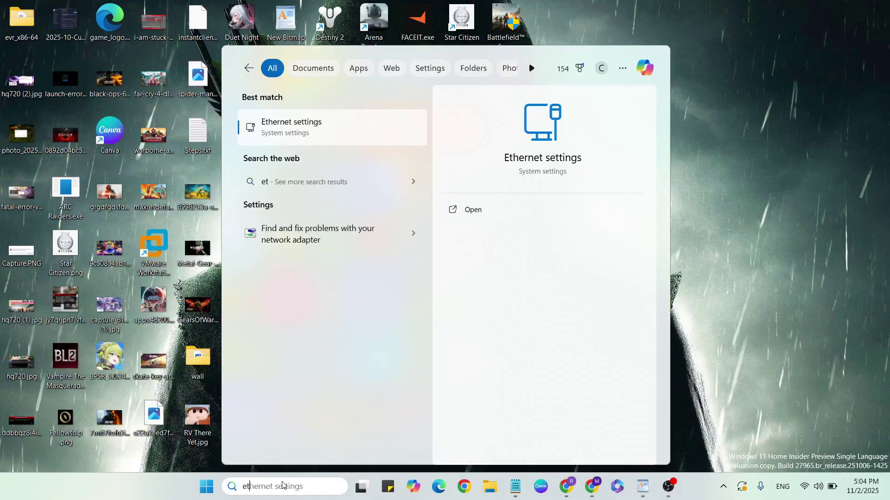
{"action": "key", "text": "BackSpace"}
{"action": "key", "text": "BackSpace"}
{"action": "key", "text": "BackSpace"}
{"action": "type", "text": "sett"}
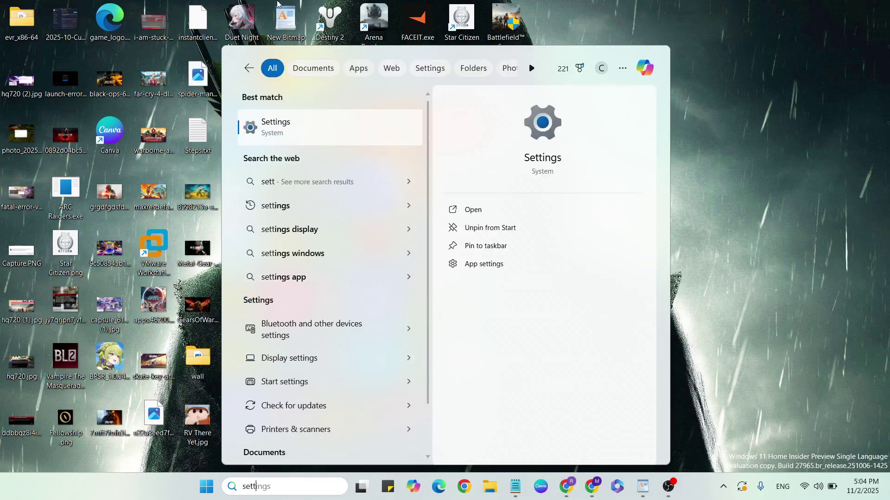
{"action": "left_click", "coordinate": [291, 132]}
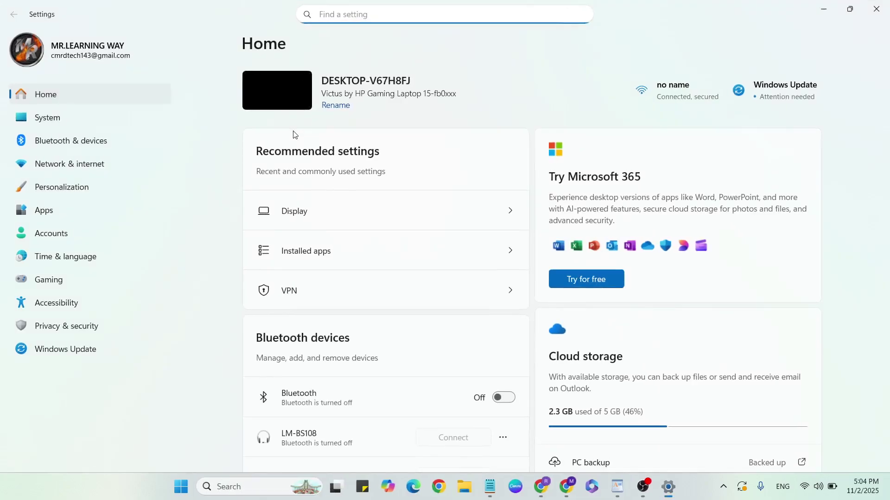
Reset all network adapters via Network & internet > Advanced network settings > Network reset, confirming Yes.
{"action": "left_click", "coordinate": [73, 167]}
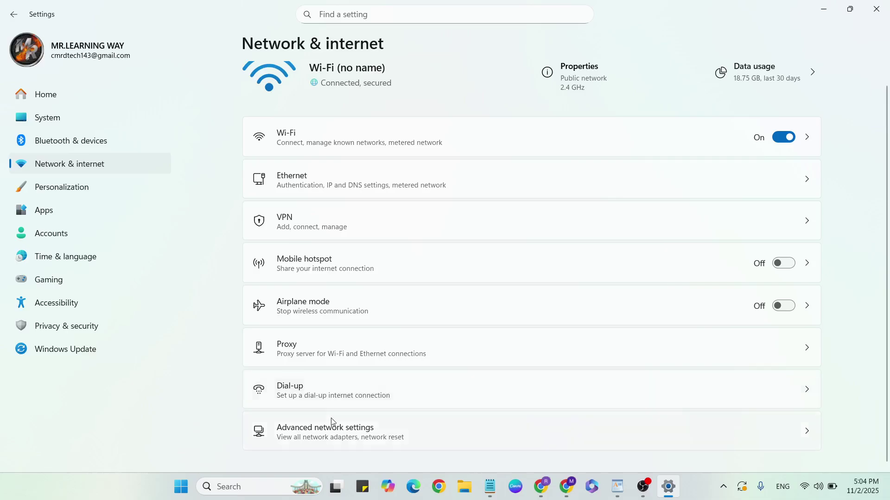
{"action": "left_click", "coordinate": [377, 435]}
{"action": "scroll", "coordinate": [521, 214], "scroll_direction": "down", "scroll_amount": 5}
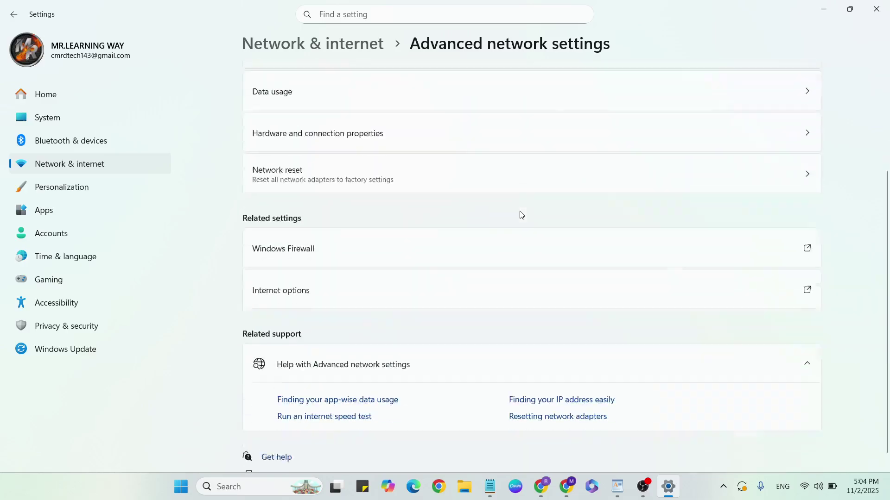
{"action": "left_click", "coordinate": [354, 155]}
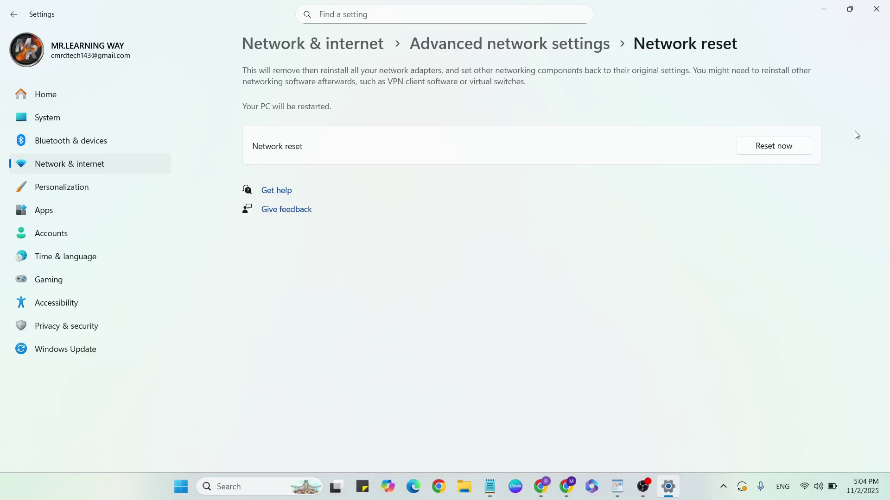
{"action": "left_click", "coordinate": [759, 155]}
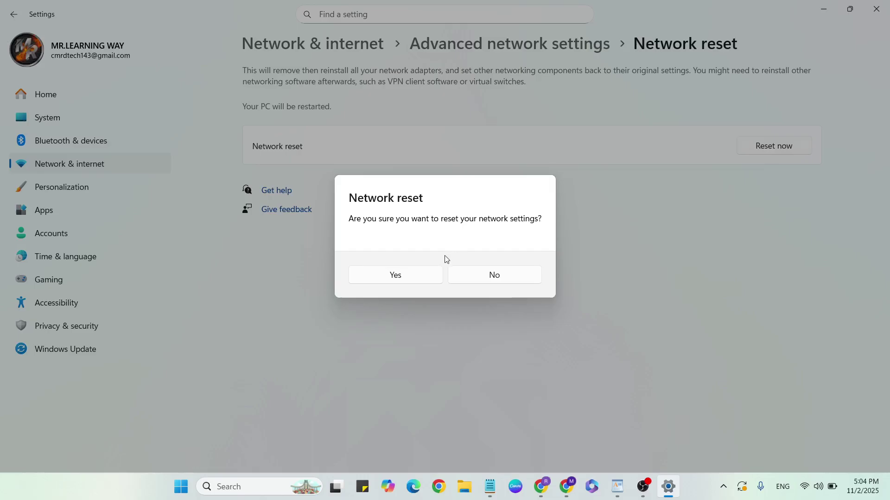
{"action": "left_click", "coordinate": [417, 276]}
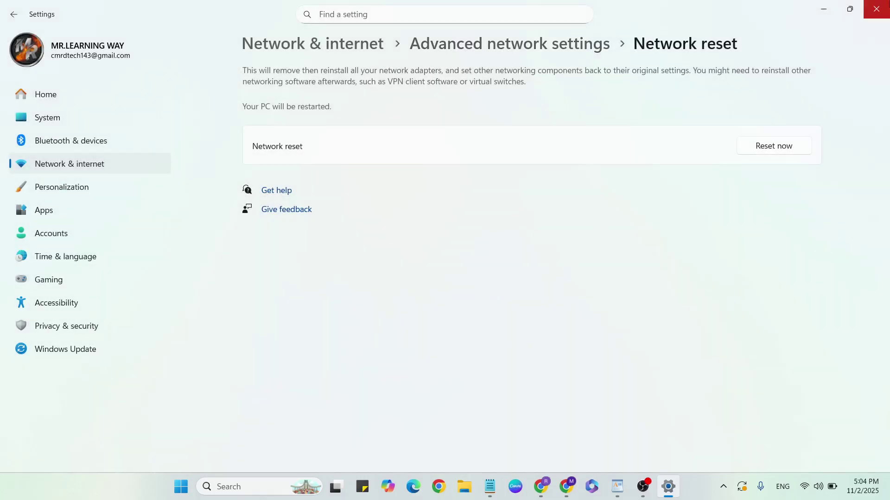
Close Settings, review the DNS Server step in the notes, then return to the desktop.
{"action": "left_click", "coordinate": [876, 8]}
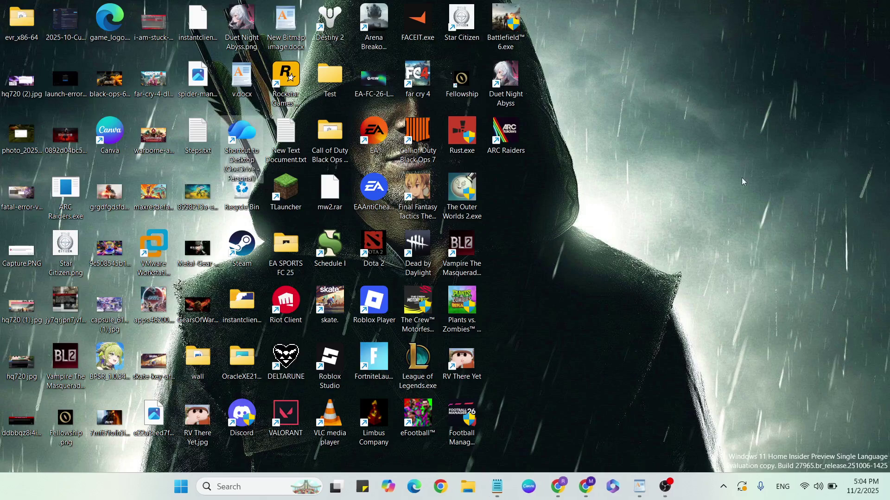
{"action": "left_click", "coordinate": [643, 487]}
{"action": "scroll", "coordinate": [385, 441], "scroll_direction": "down", "scroll_amount": 1}
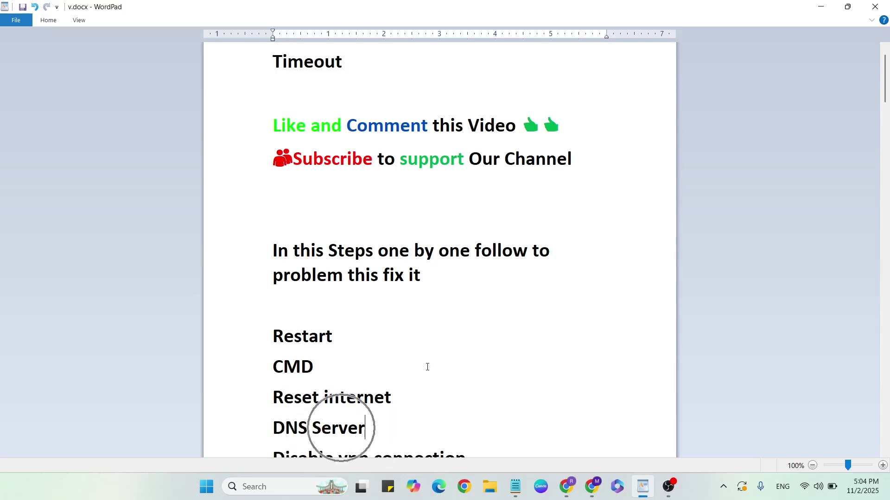
{"action": "key", "text": "super+d"}
Reach Control Panel's Network Connections from a 'control' search and select the Wi-Fi adapter.
{"action": "left_click", "coordinate": [271, 487]}
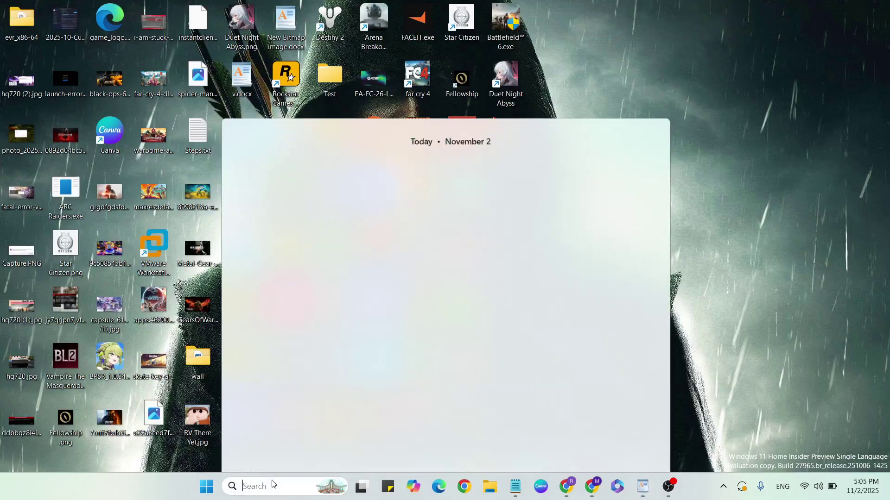
{"action": "type", "text": "control"}
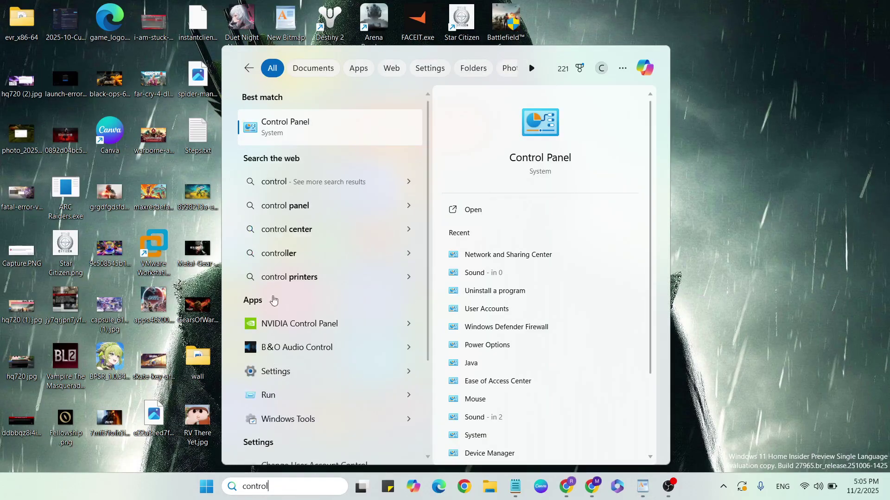
{"action": "left_click", "coordinate": [295, 131]}
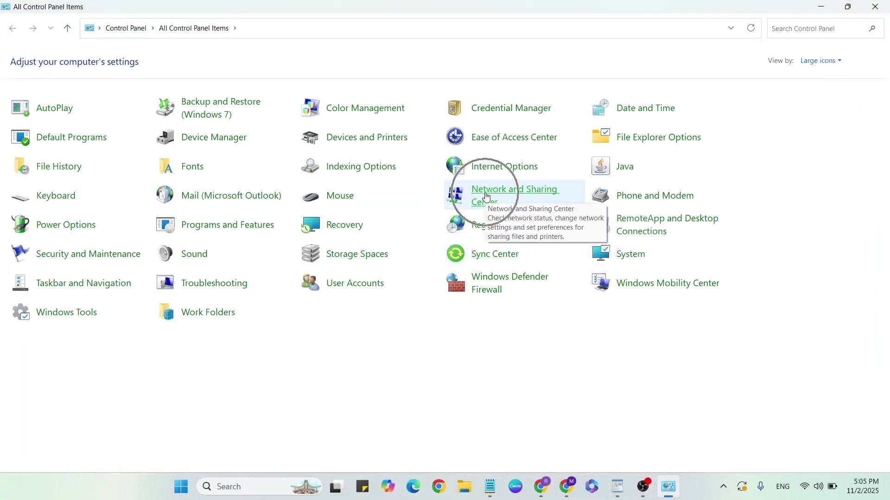
{"action": "left_click", "coordinate": [486, 197]}
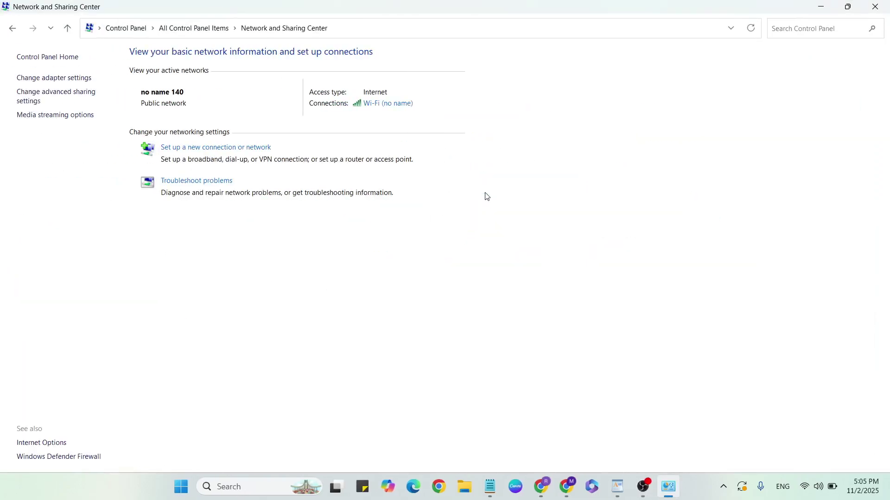
{"action": "left_click", "coordinate": [55, 78]}
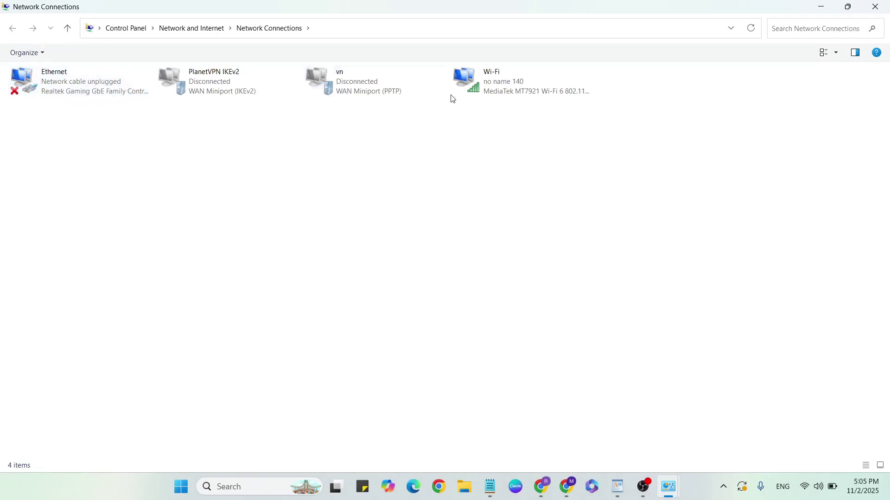
{"action": "left_click", "coordinate": [467, 90]}
{"action": "left_click", "coordinate": [533, 137]}
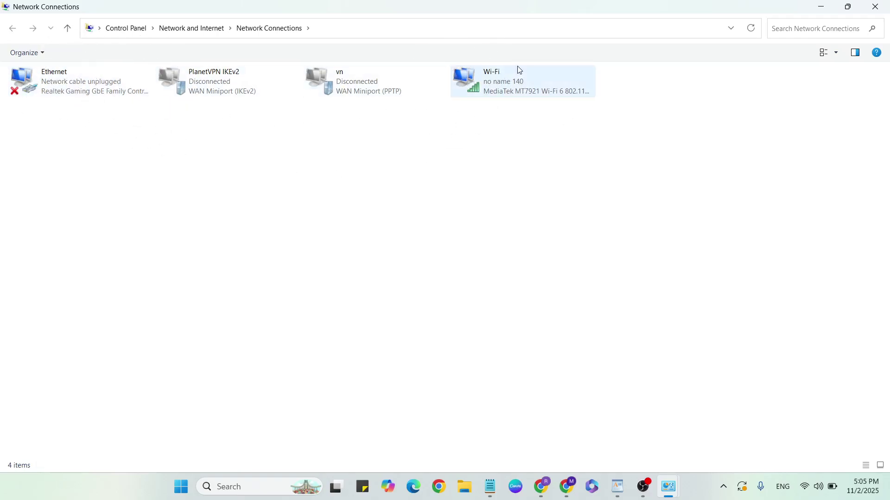
{"action": "left_click", "coordinate": [504, 80]}
Set the Wi-Fi adapter's IPv4 DNS servers to 8.8.8.8 and 8.8.4.4, save, and close Network Connections.
{"action": "right_click", "coordinate": [503, 79]}
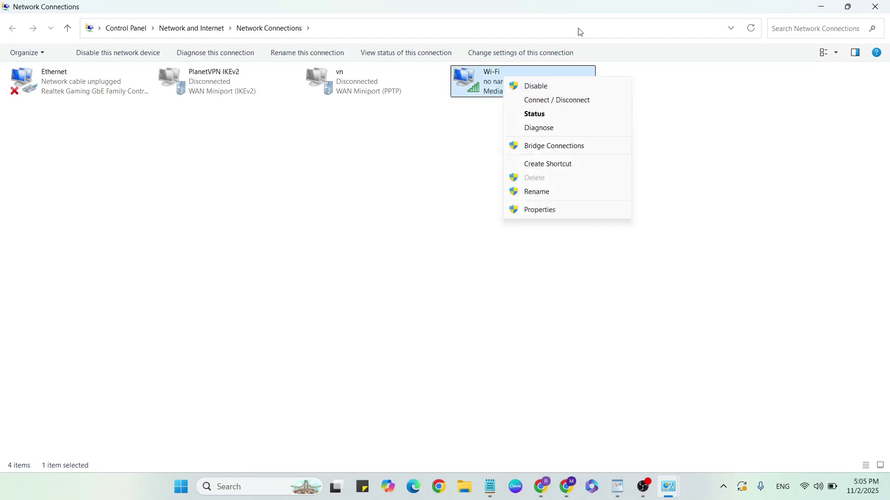
{"action": "left_click", "coordinate": [537, 210]}
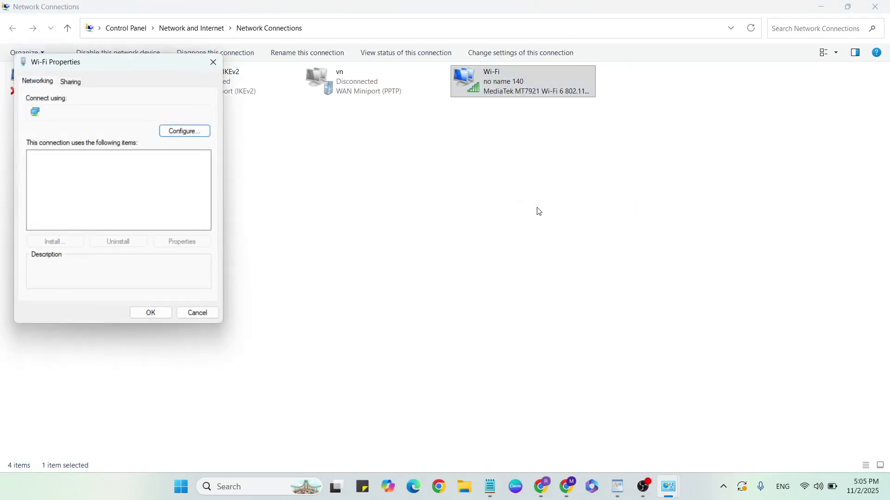
{"action": "left_click", "coordinate": [70, 186]}
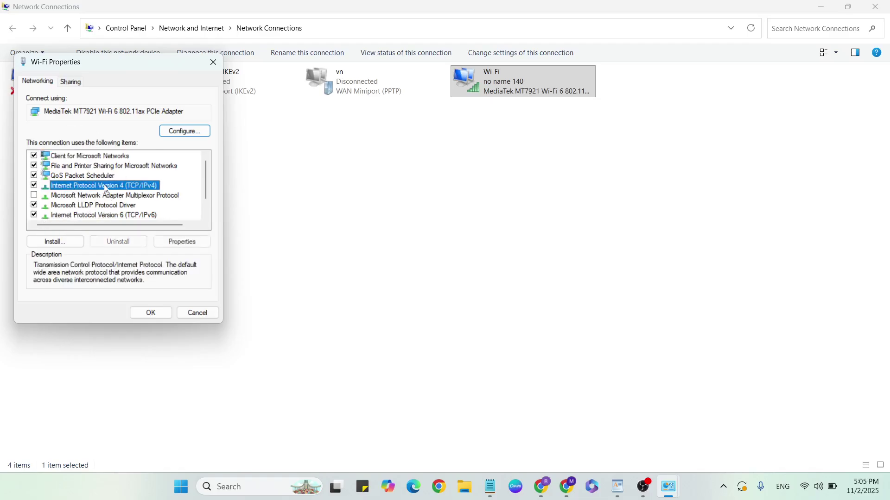
{"action": "left_click", "coordinate": [174, 240]}
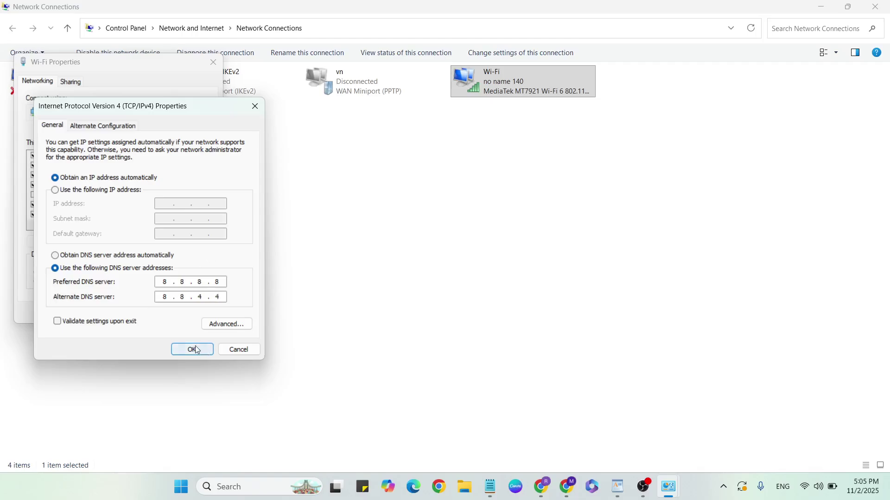
{"action": "left_click", "coordinate": [239, 349]}
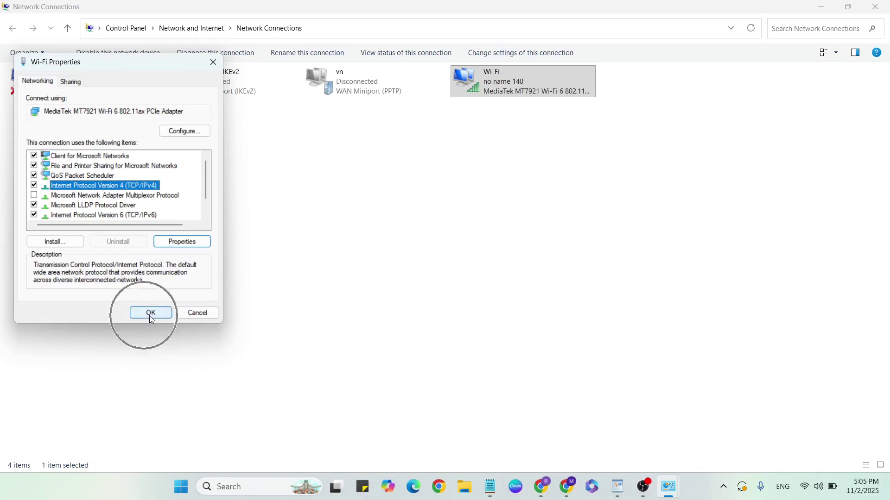
{"action": "left_click", "coordinate": [198, 313]}
{"action": "left_click", "coordinate": [874, 6]}
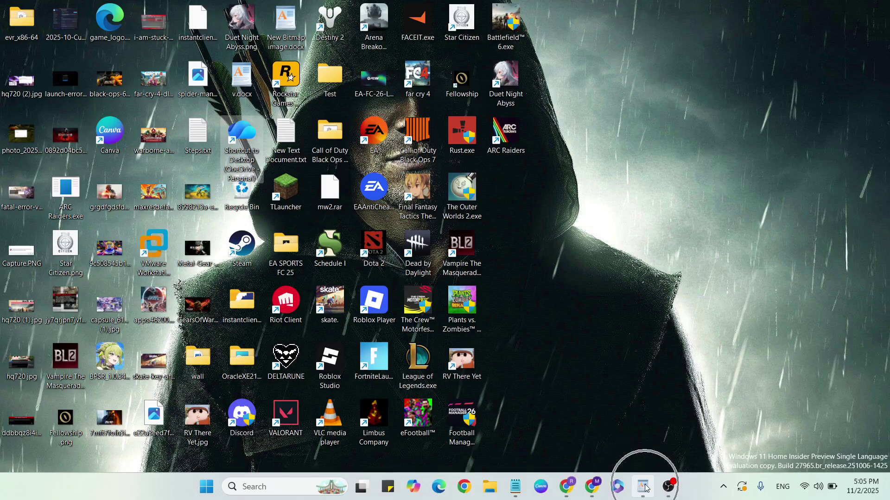
Return to the notes and scroll past 'Disable vpn connection' to the final 'Restart your system' line.
{"action": "left_click", "coordinate": [642, 486]}
{"action": "scroll", "coordinate": [433, 440], "scroll_direction": "down", "scroll_amount": 1}
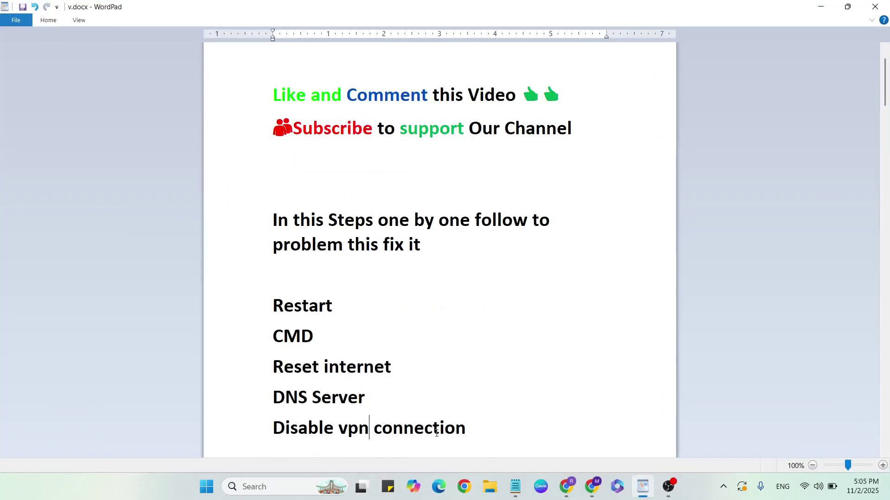
{"action": "left_click", "coordinate": [289, 430]}
{"action": "key", "text": "Down"}
{"action": "key", "text": "Down"}
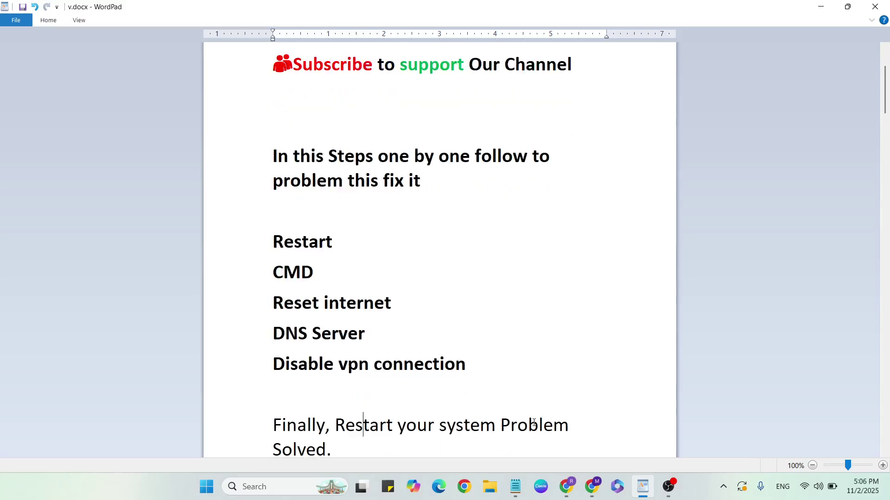
{"action": "key", "text": "Down"}
{"action": "key", "text": "Down"}
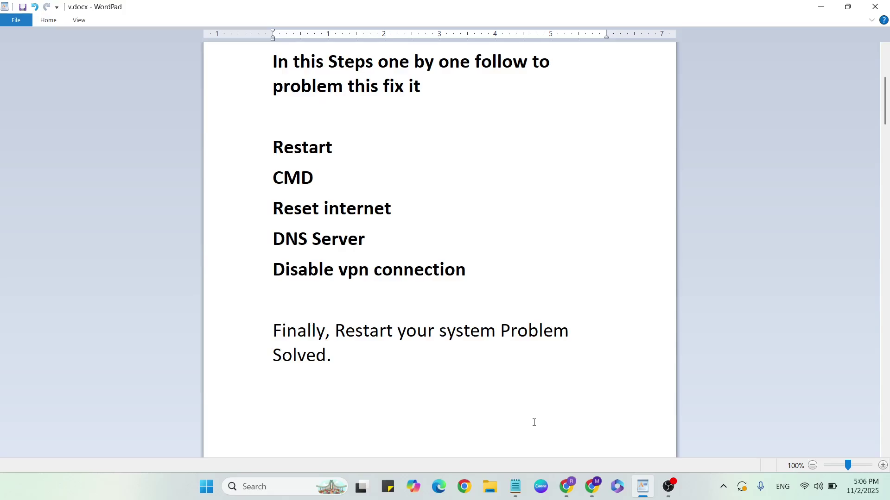
{"action": "key", "text": "Down"}
{"action": "key", "text": "Down"}
{"action": "key", "text": "Down"}
{"action": "key", "text": "Down"}
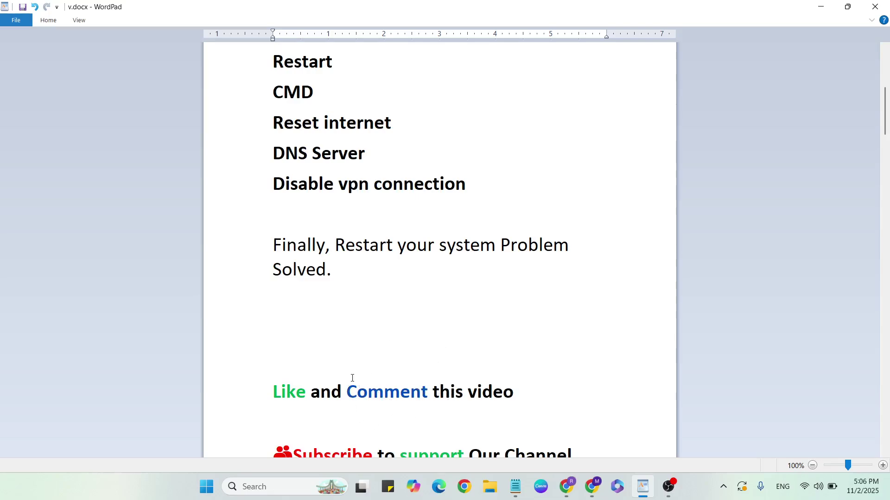
{"action": "scroll", "coordinate": [360, 380], "scroll_direction": "down", "scroll_amount": 3}
{"action": "scroll", "coordinate": [361, 381], "scroll_direction": "down", "scroll_amount": 2}
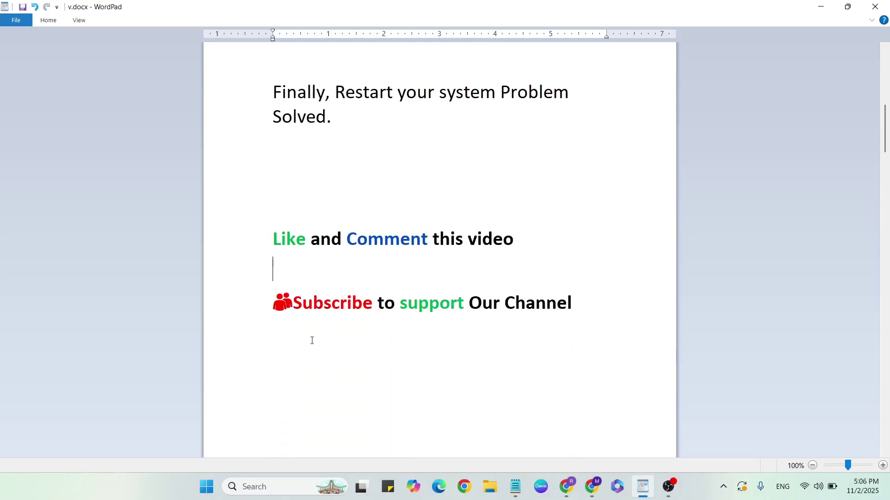